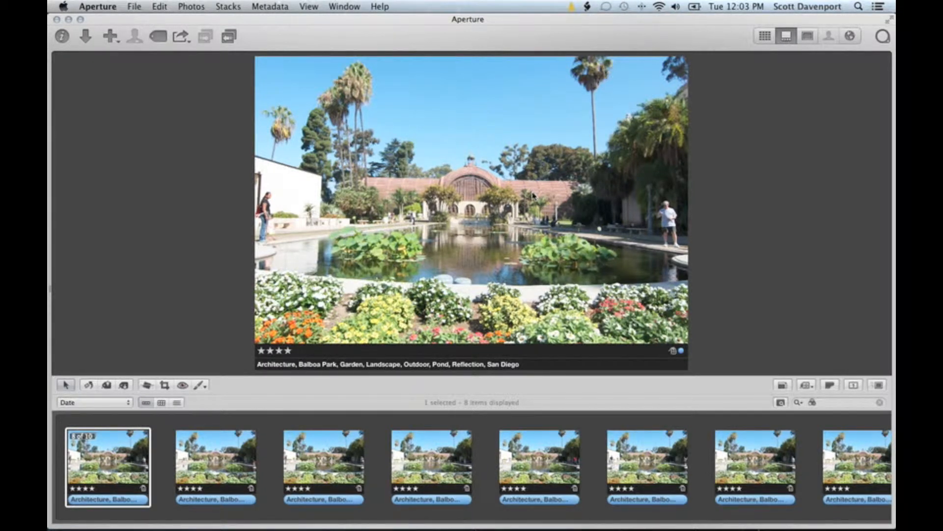
- Browse the botanical building exposures and compare them at 100% zoom around the arches
key("Right")
key("Right")
key("Right")
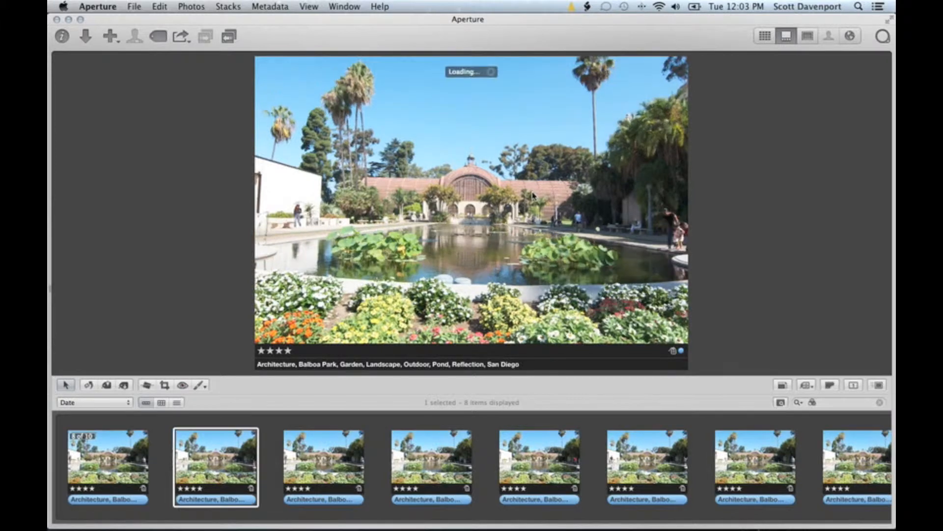
key("Right")
key("Right")
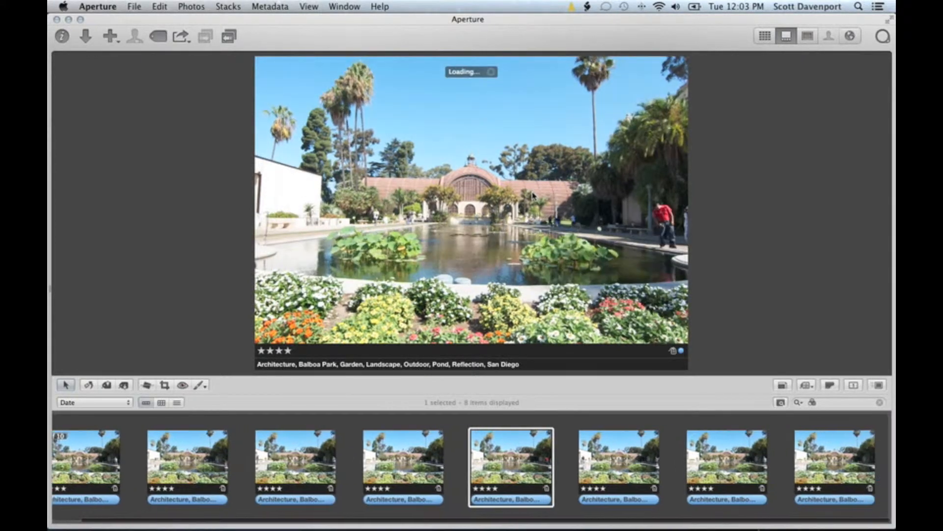
key("Left")
key("Left")
key("Left")
key("Left")
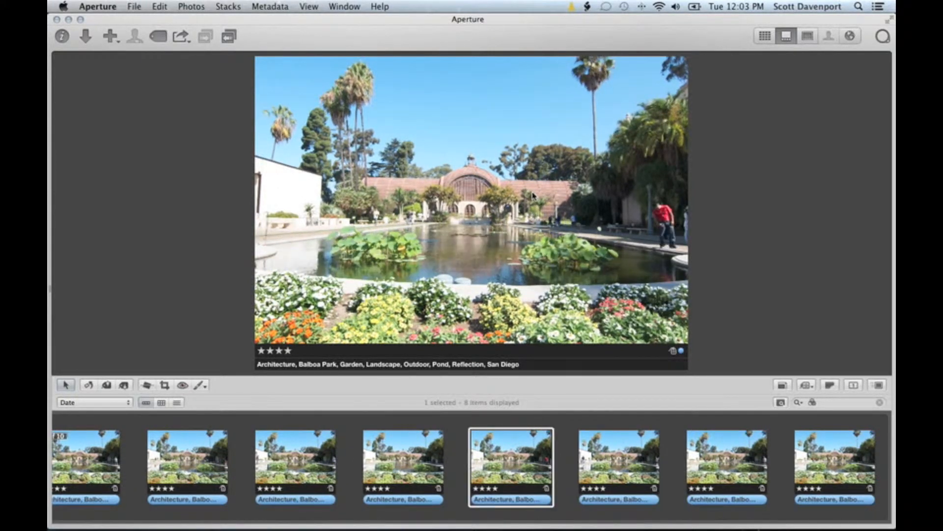
key("Left")
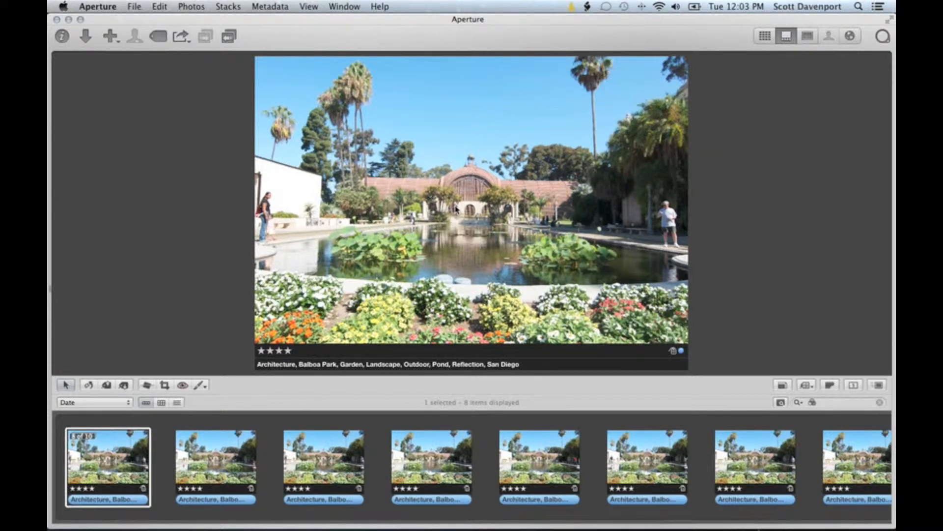
key("z")
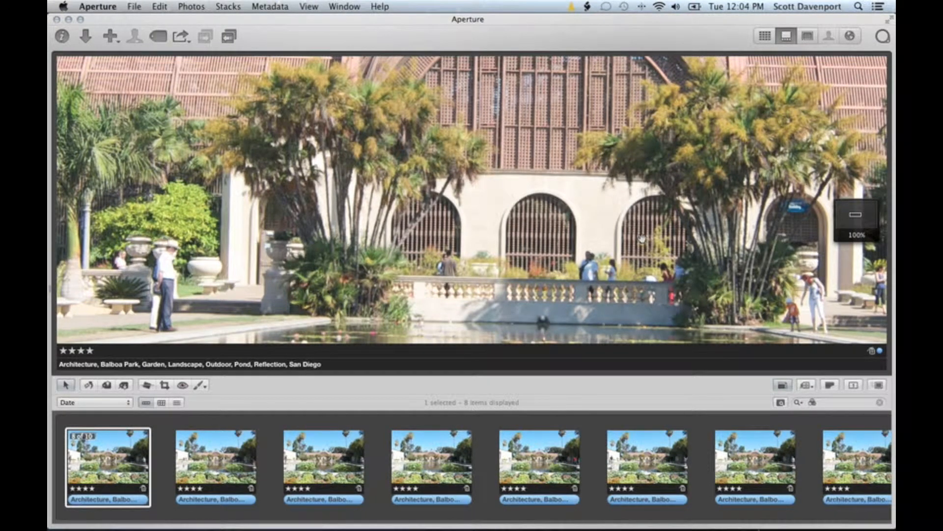
key("Right")
key("Right")
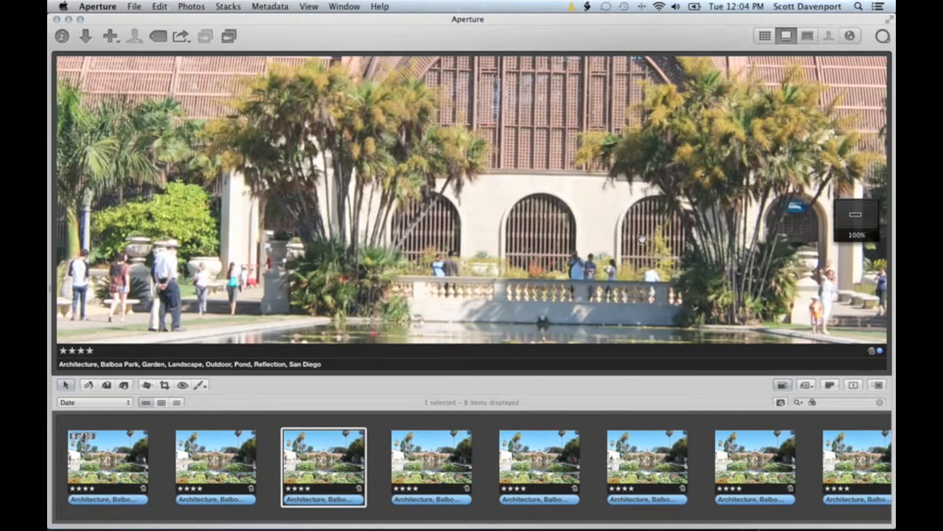
key("Right")
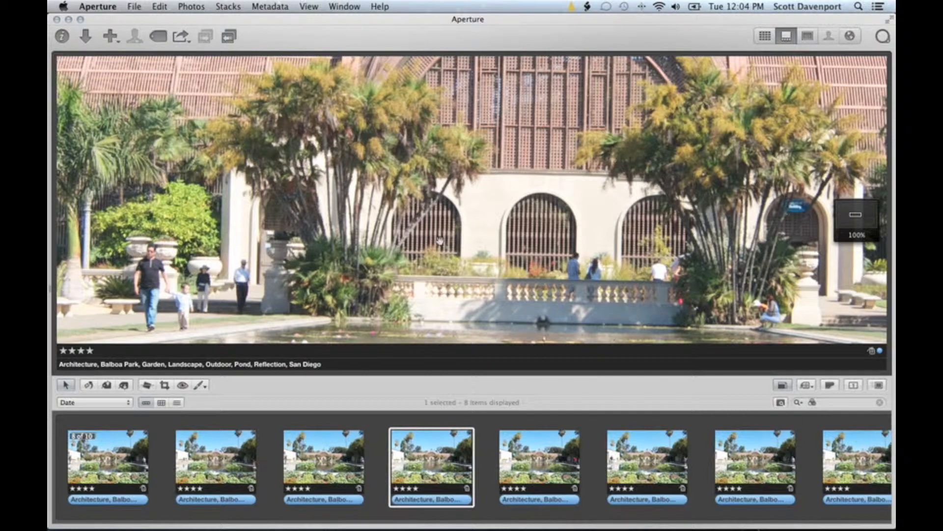
key("Right")
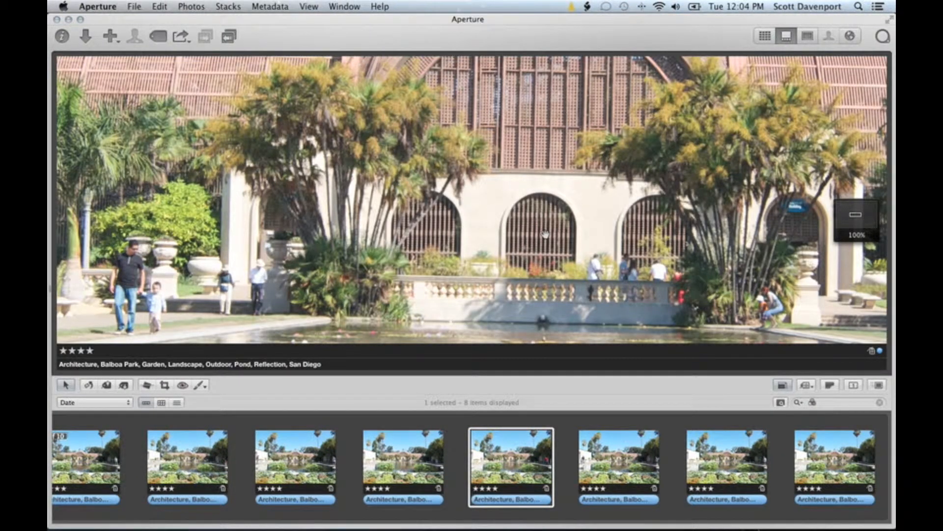
- Flag the fifth, seventh and sixth exposures for merging
key("slash")
key("Right")
key("Right")
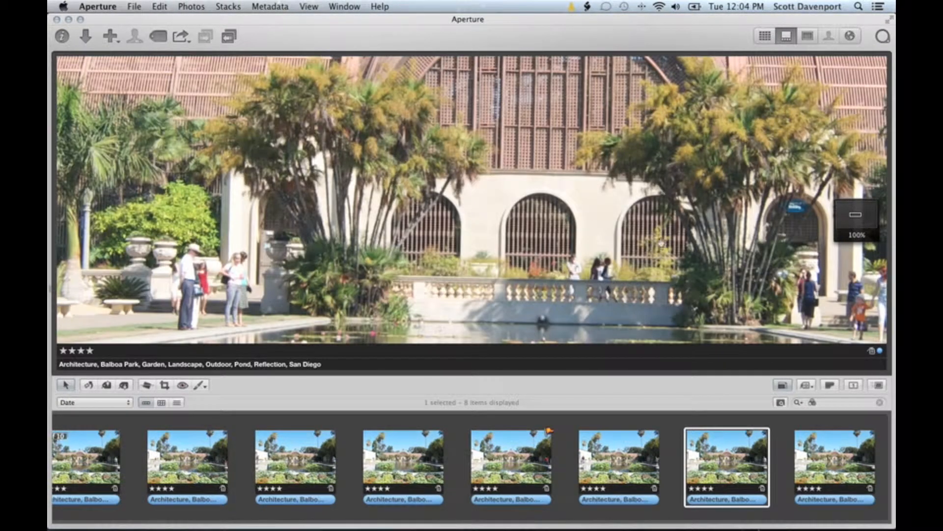
key("slash")
key("Right")
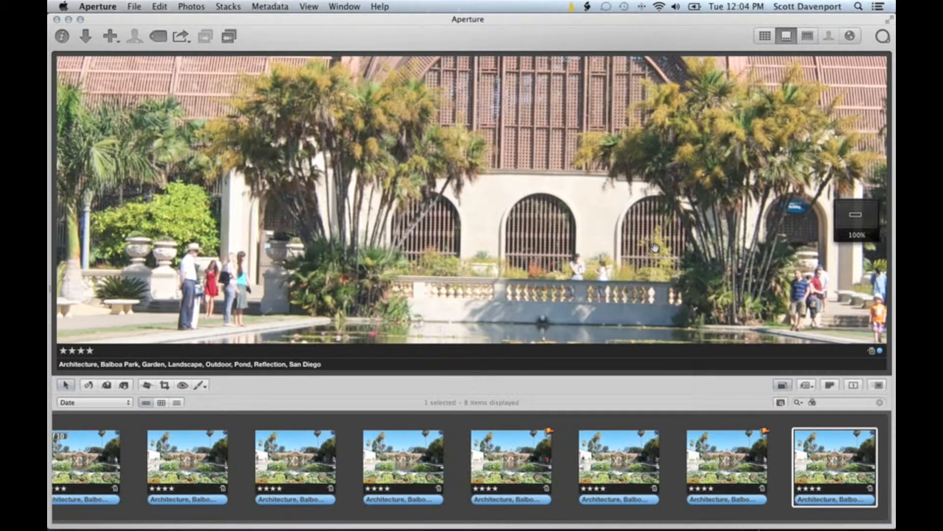
key("Left")
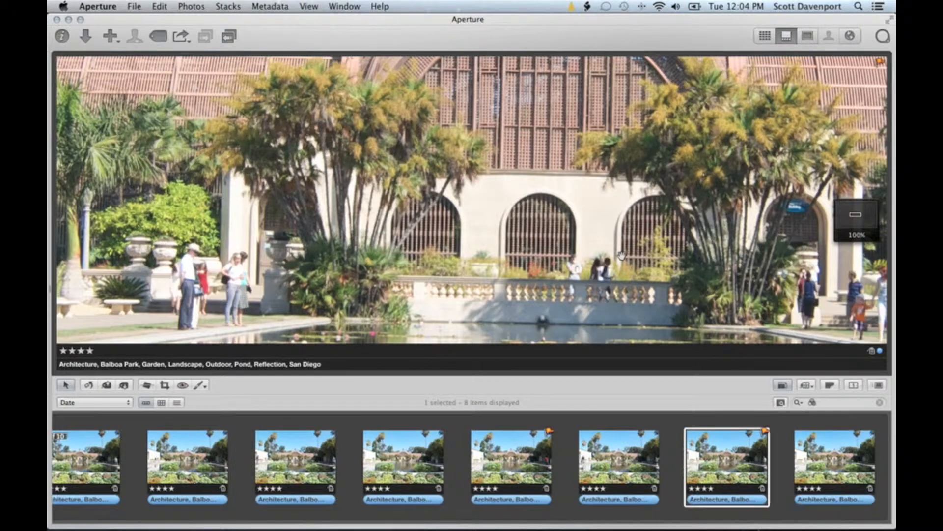
key("Left")
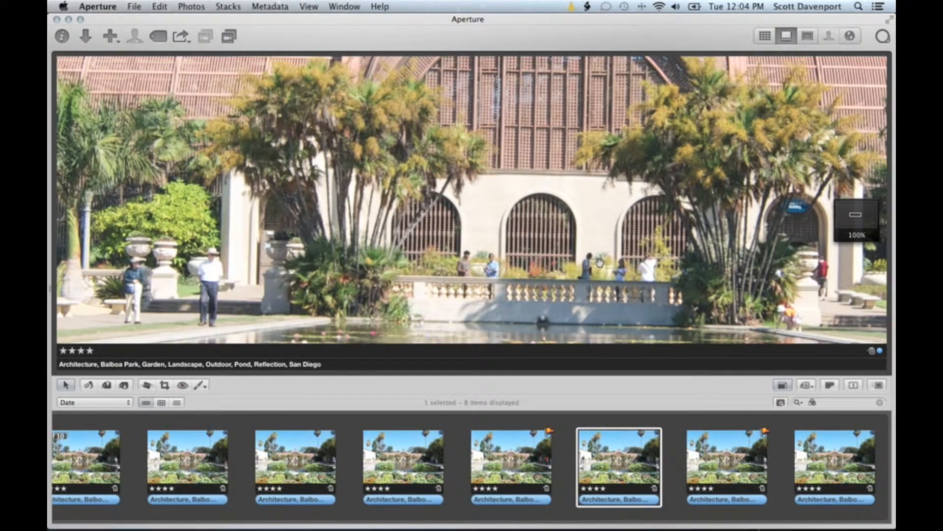
key("Right")
key("Left")
key("slash")
- Recheck the sixth exposure against the seventh, then view the pond area at 100%
key("Right")
key("Left")
key("Right")
key("Left")
key("z")
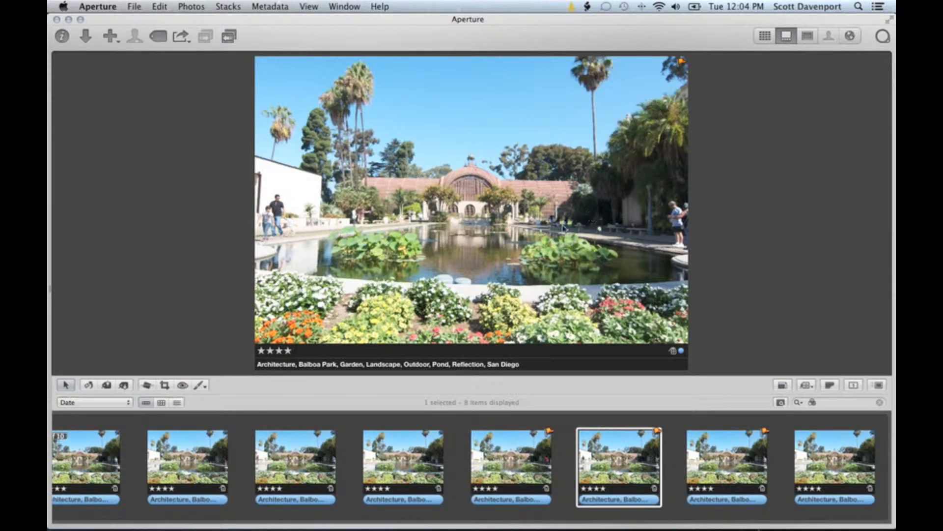
key("z")
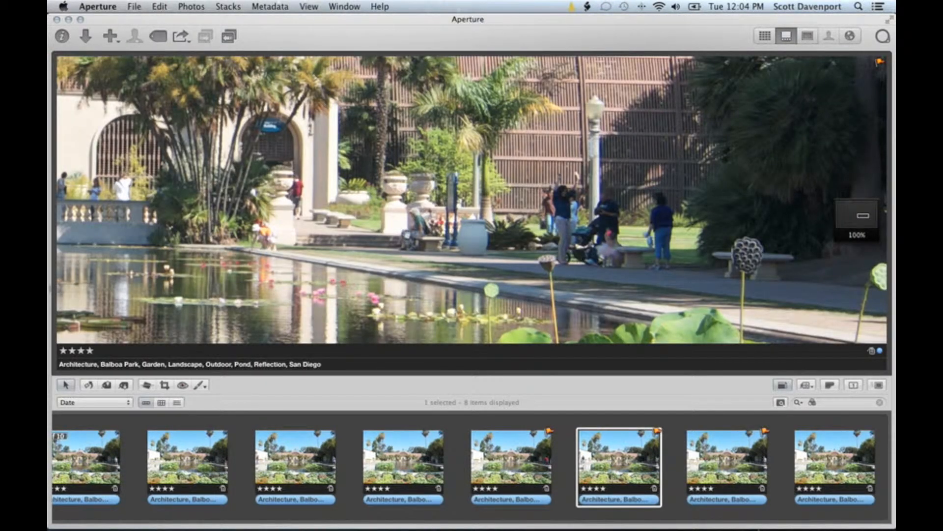
key("z")
key("z")
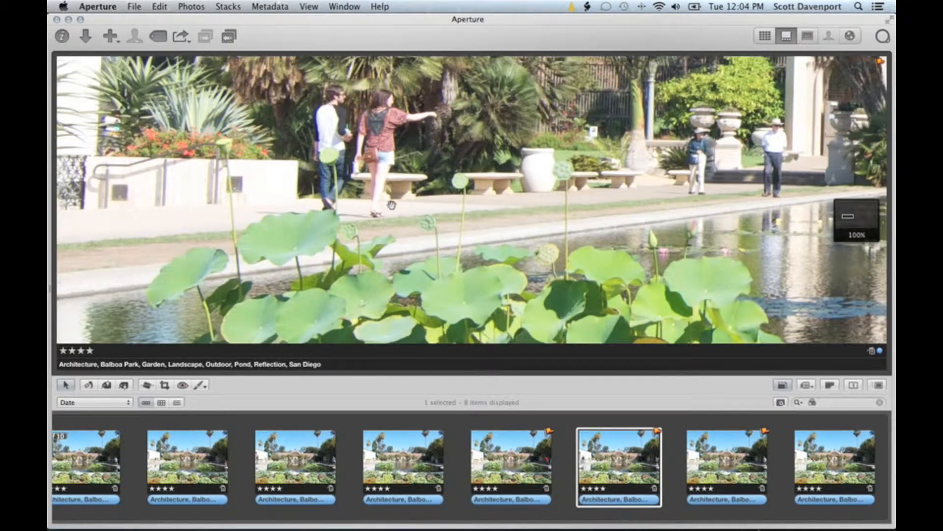
key("z")
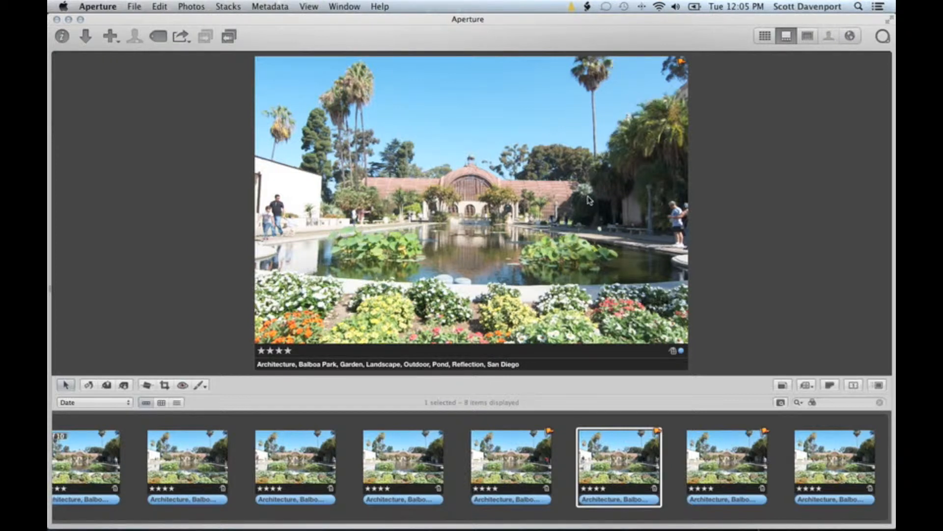
- Filter to Flagged, select all three photos and send them to Perfect Layers 3
left_click(800, 402)
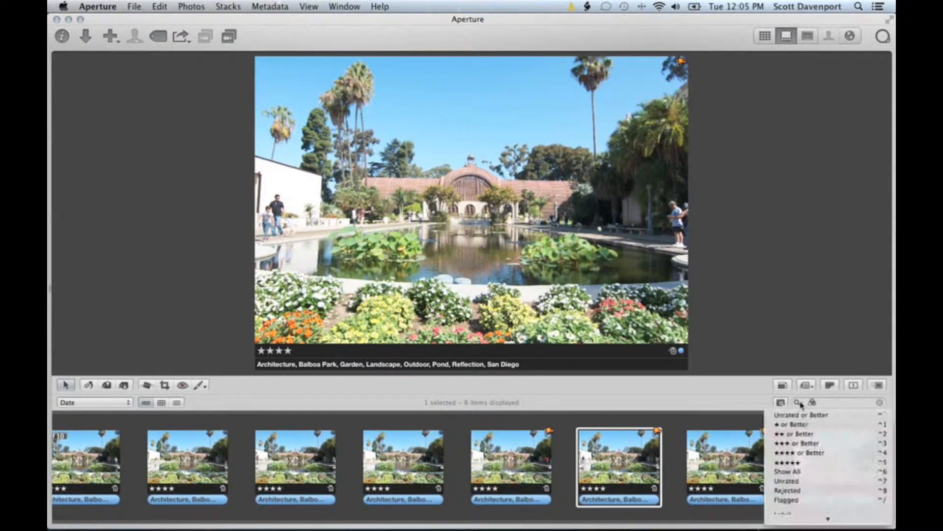
left_click(792, 499)
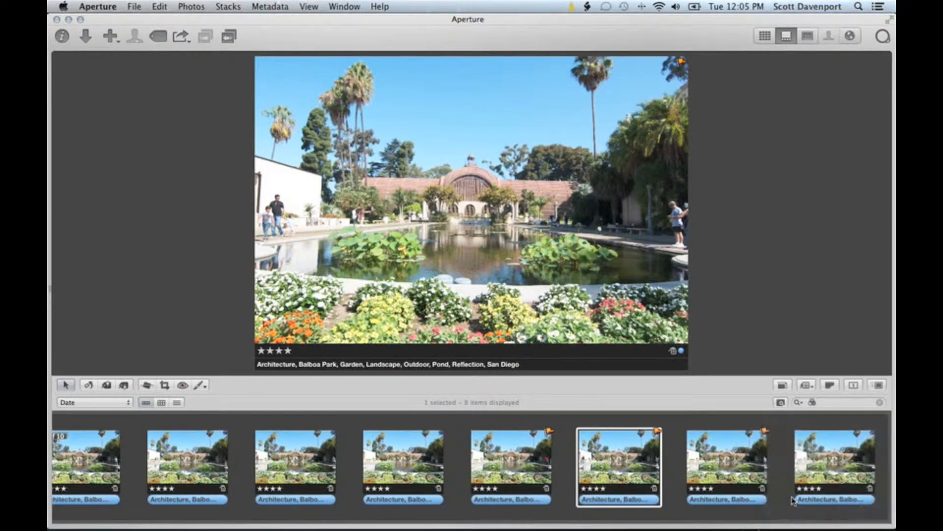
left_click(133, 465)
left_click(317, 461, "shift")
right_click(317, 461)
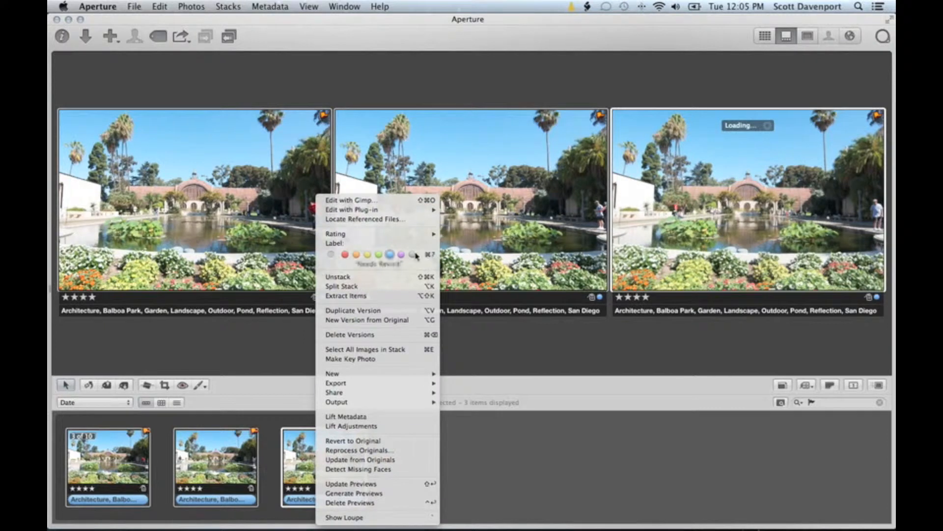
mouse_move(414, 211)
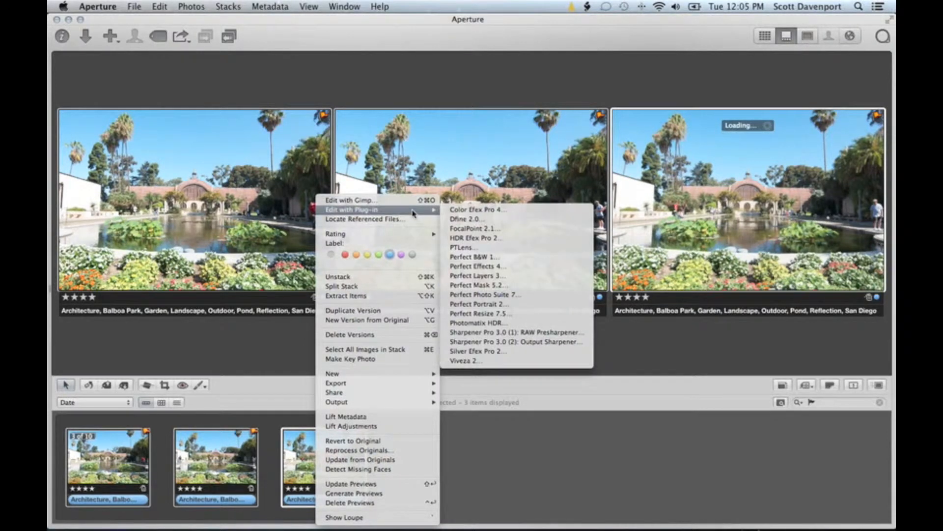
left_click(514, 277)
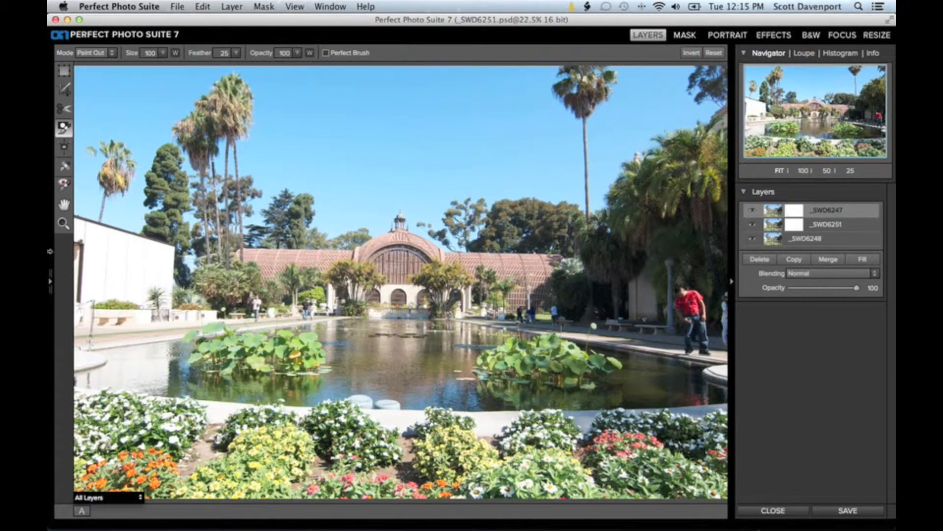
- Zoom into the conservatory and toggle layer _SWD6247 to compare visitors, then select Paint Out
left_click(63, 224)
left_click_drag(326, 219, 491, 333)
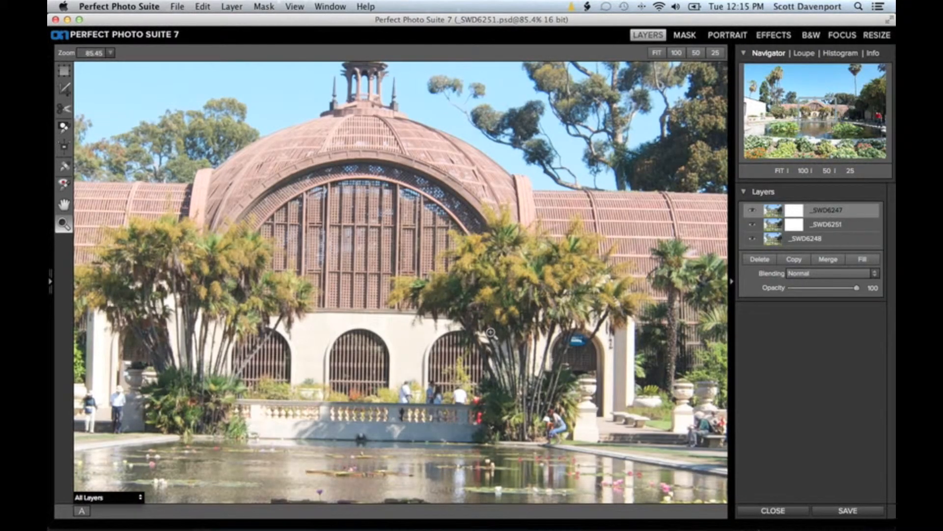
left_click(754, 211)
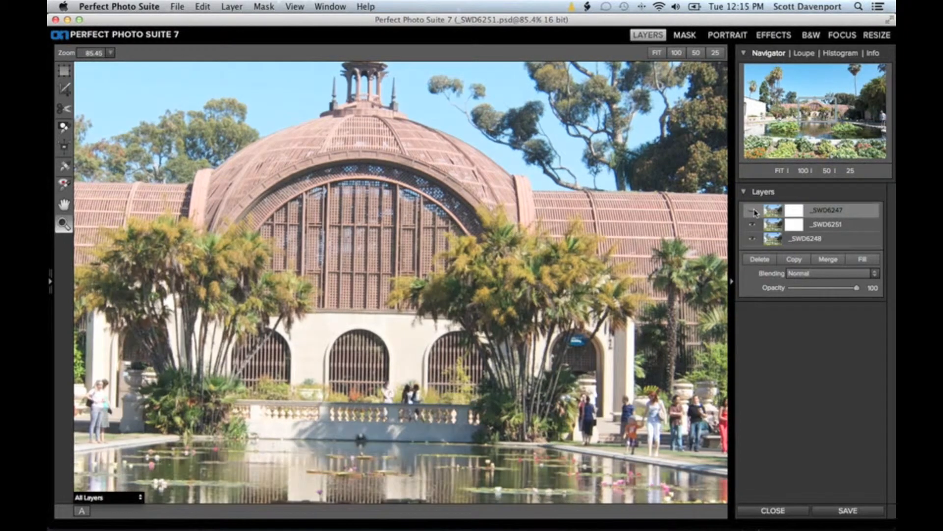
left_click(755, 211)
left_click(755, 211)
left_click(754, 211)
left_click(754, 211)
left_click(754, 212)
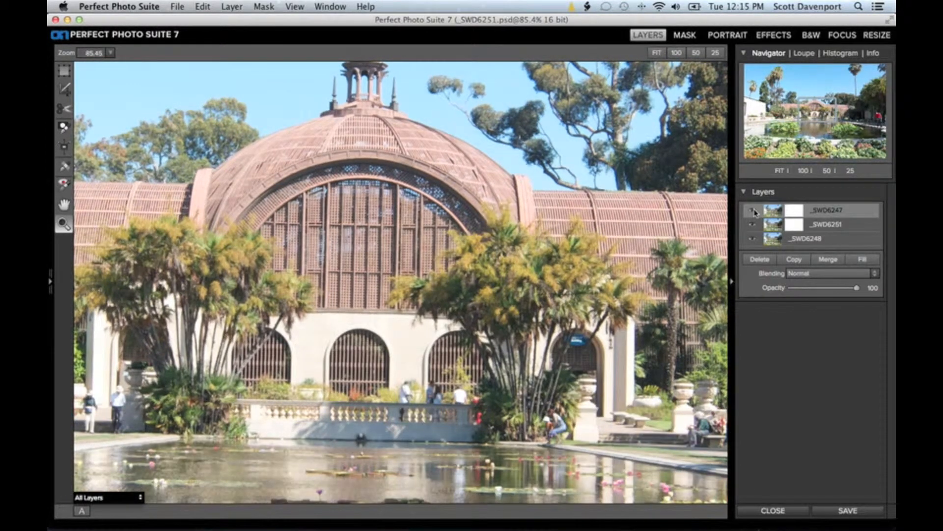
left_click(755, 212)
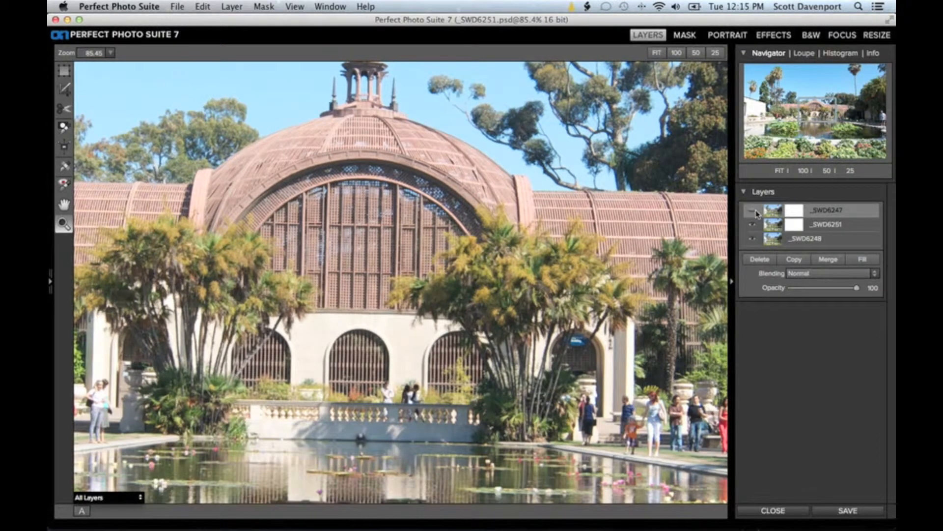
left_click(755, 212)
left_click(756, 213)
left_click(756, 212)
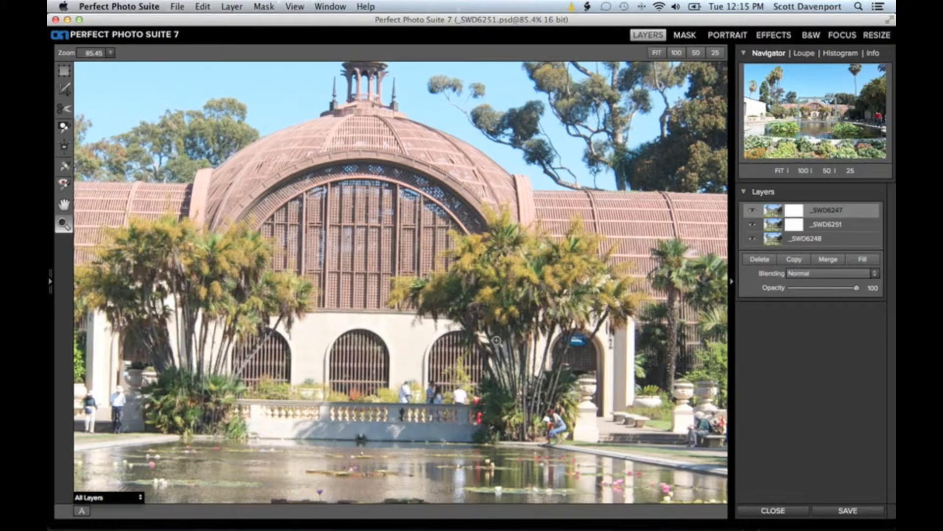
left_click(752, 212)
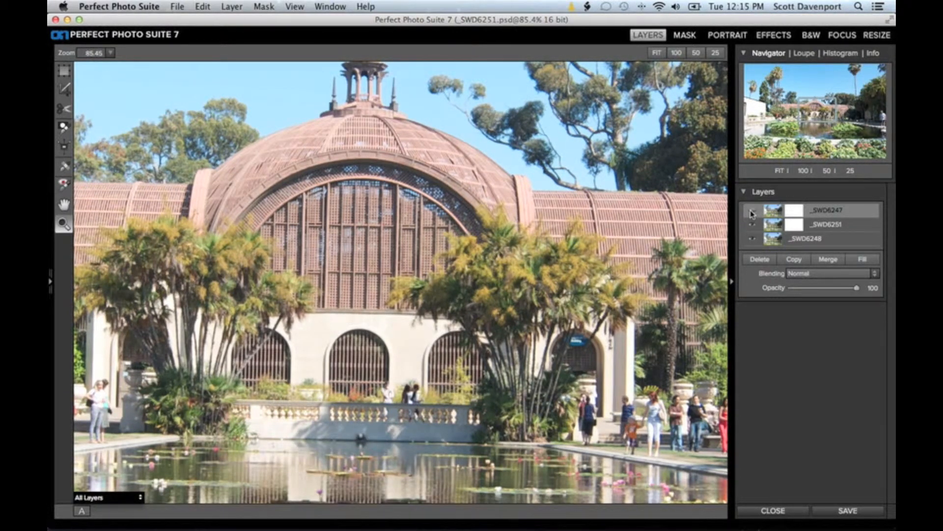
left_click(752, 213)
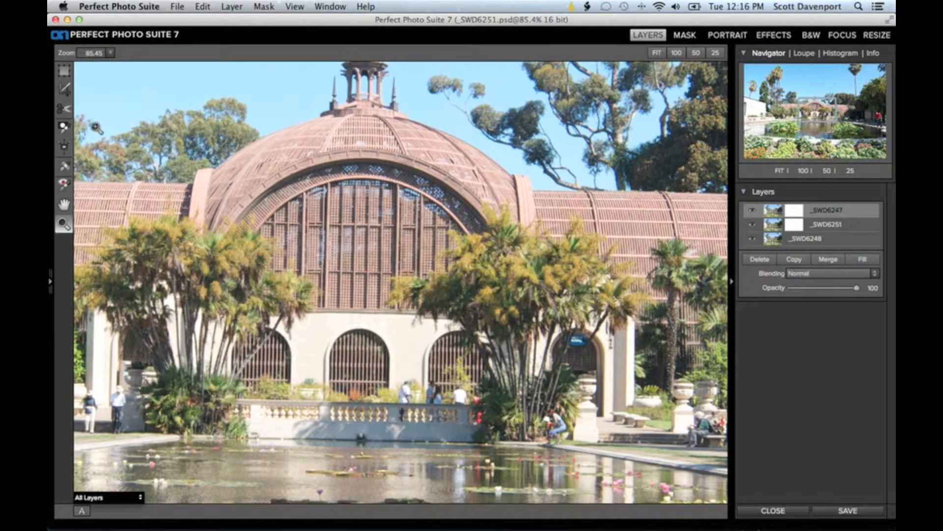
left_click(66, 129)
- Paint the balustrade visitors out of the top layer with a size 40 brush, then return to Aperture
mouse_move(440, 354)
left_mouse_down()
mouse_move(460, 364)
mouse_move(462, 391)
mouse_move(451, 381)
mouse_move(445, 395)
mouse_move(467, 413)
mouse_move(484, 401)
mouse_move(552, 415)
mouse_move(533, 435)
mouse_move(560, 425)
mouse_move(548, 427)
mouse_move(567, 430)
mouse_move(549, 437)
mouse_move(558, 470)
mouse_move(559, 448)
left_mouse_up()
key("bracketleft")
key("bracketleft")
key("bracketleft")
key("bracketleft")
key("bracketleft")
key("bracketleft")
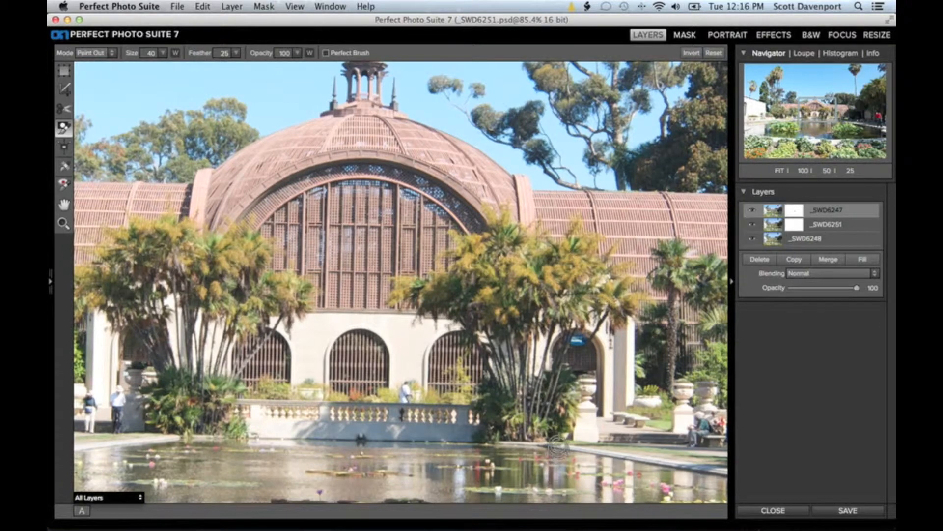
key("super+z")
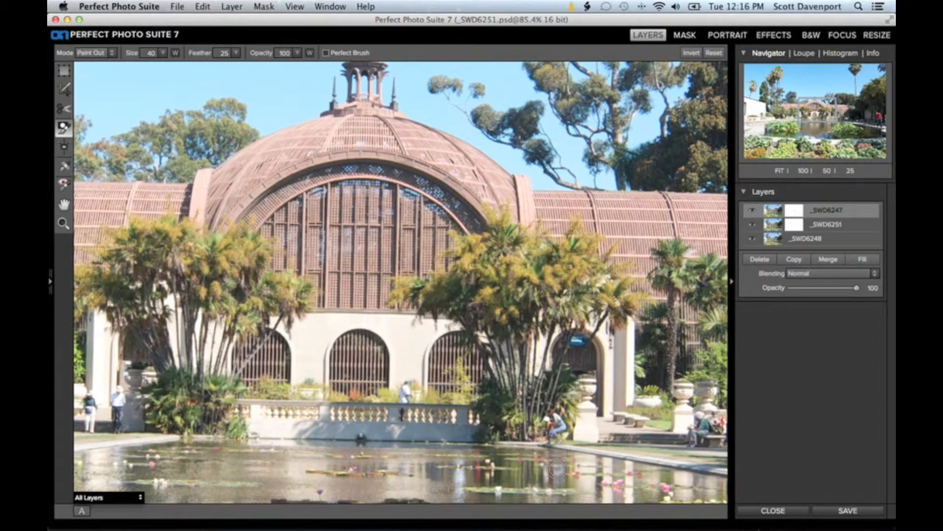
key("super+z")
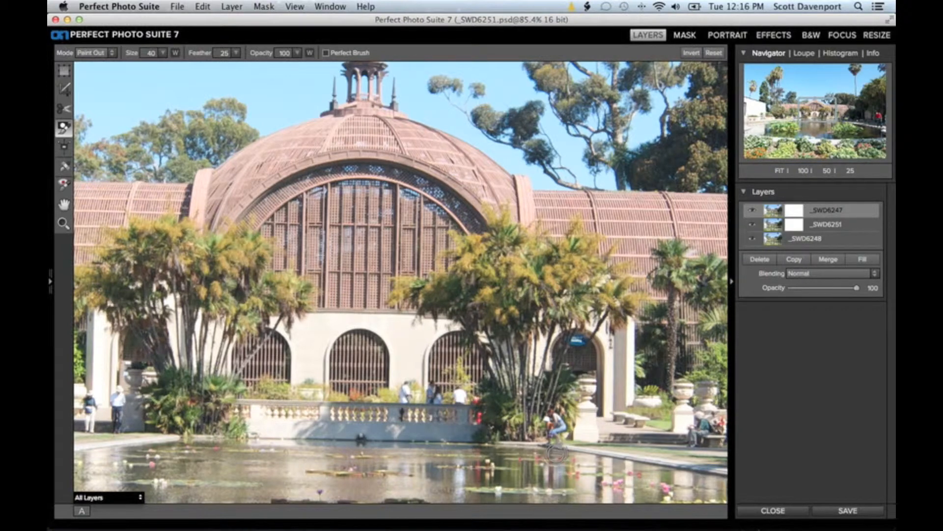
key("super+shift+z")
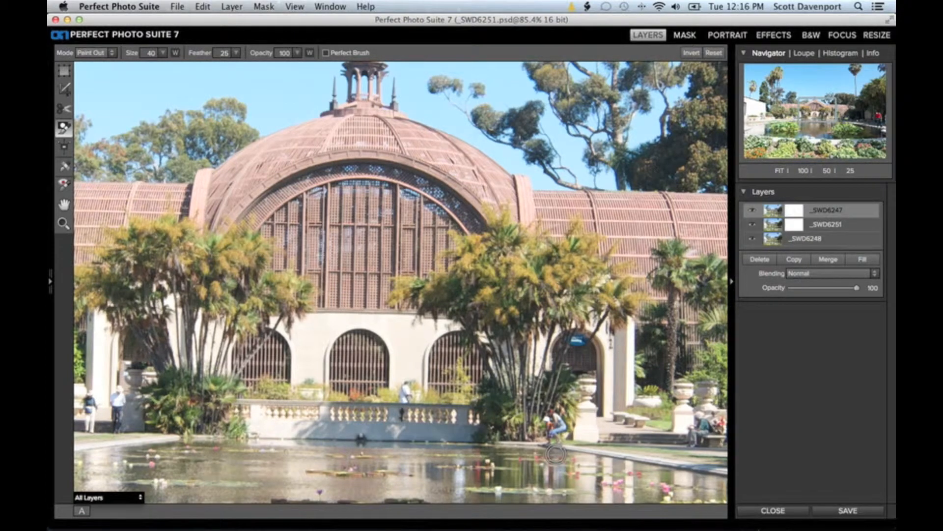
key("super+shift+z")
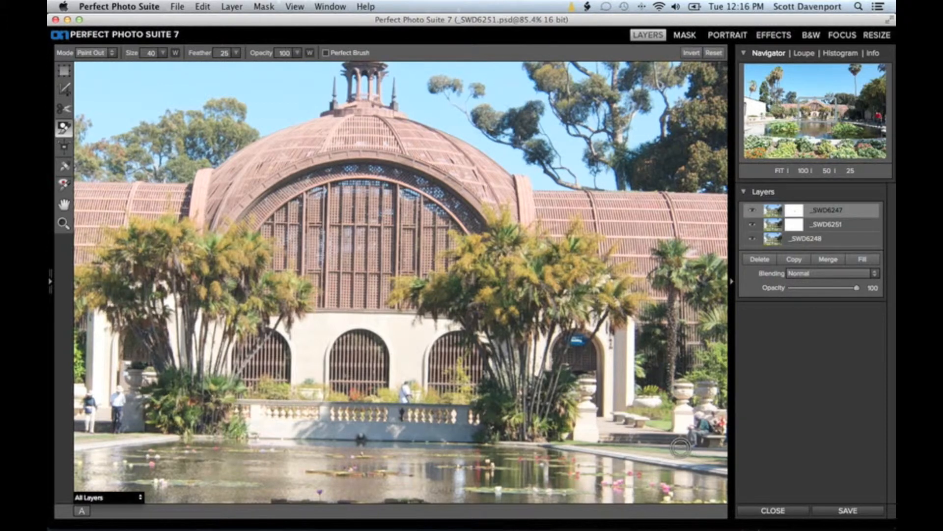
left_click_drag(802, 121, 774, 128)
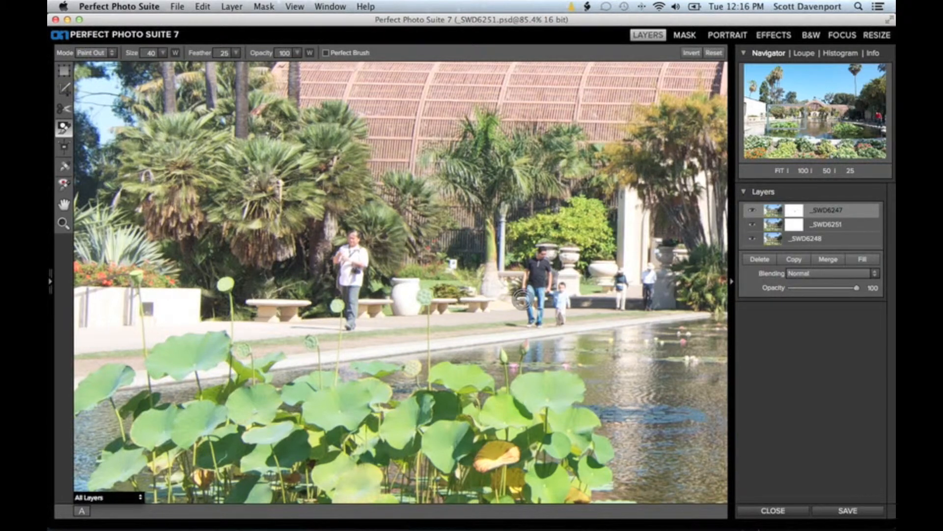
key("super+Tab")
key("super+Tab")
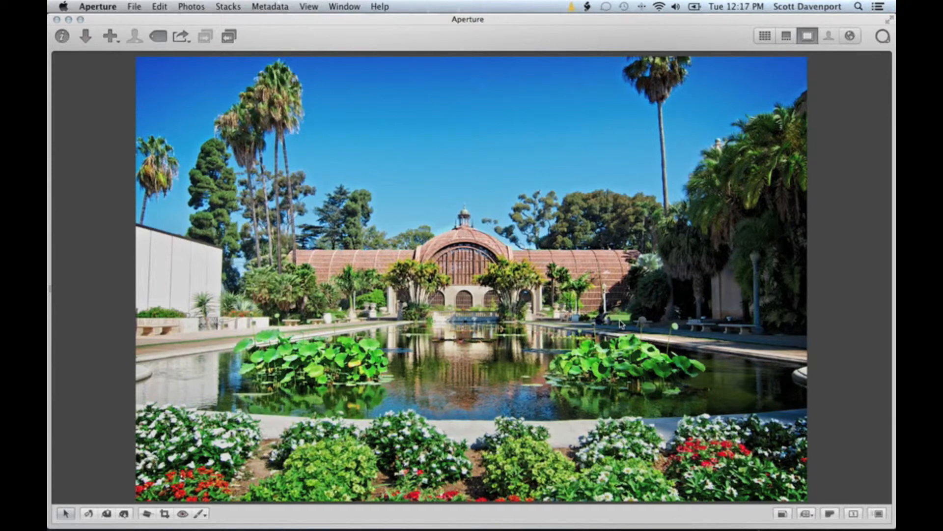
- Unflag the five flagged photos in the browser grid and clear the Flagged filter
key("v")
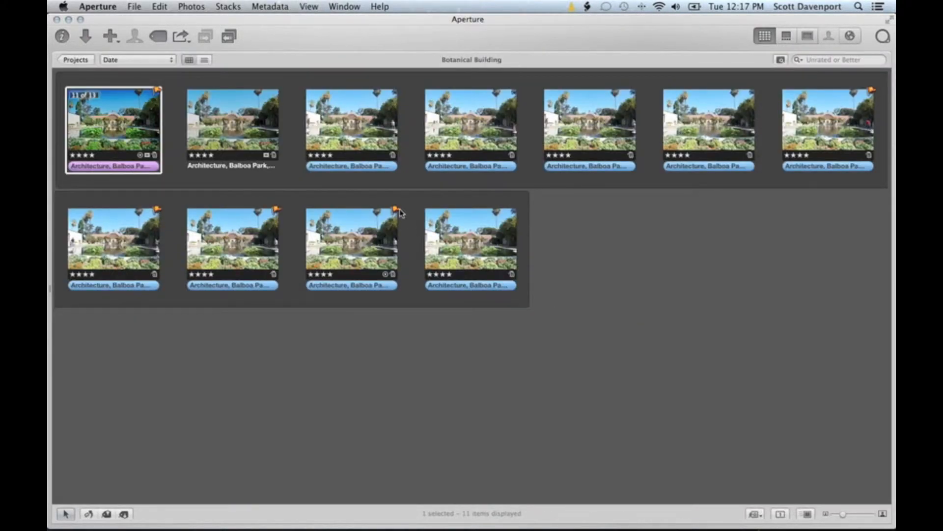
left_click(797, 59)
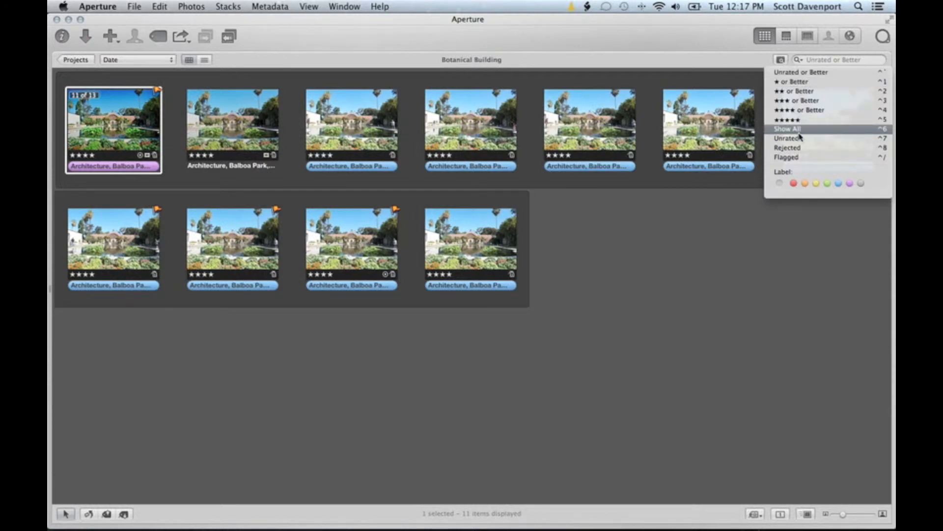
left_click(797, 158)
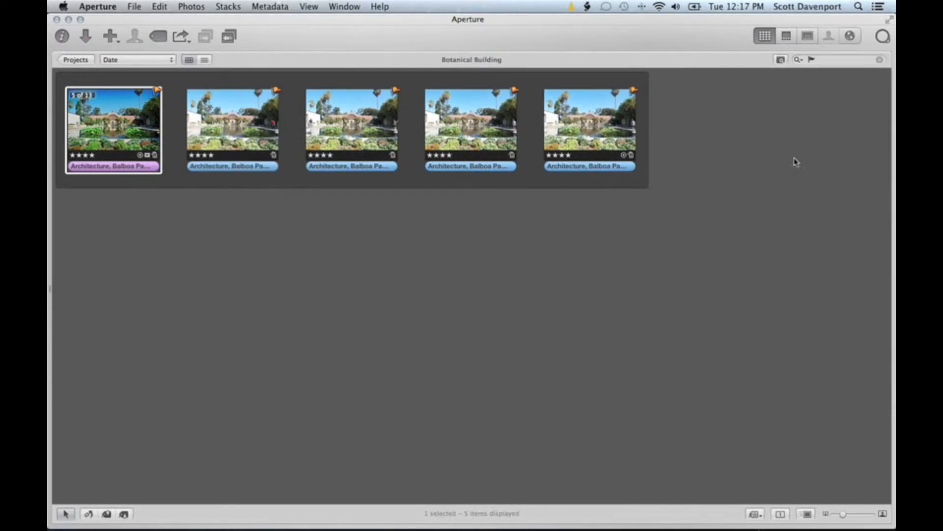
left_click(604, 124, "shift")
key("slash")
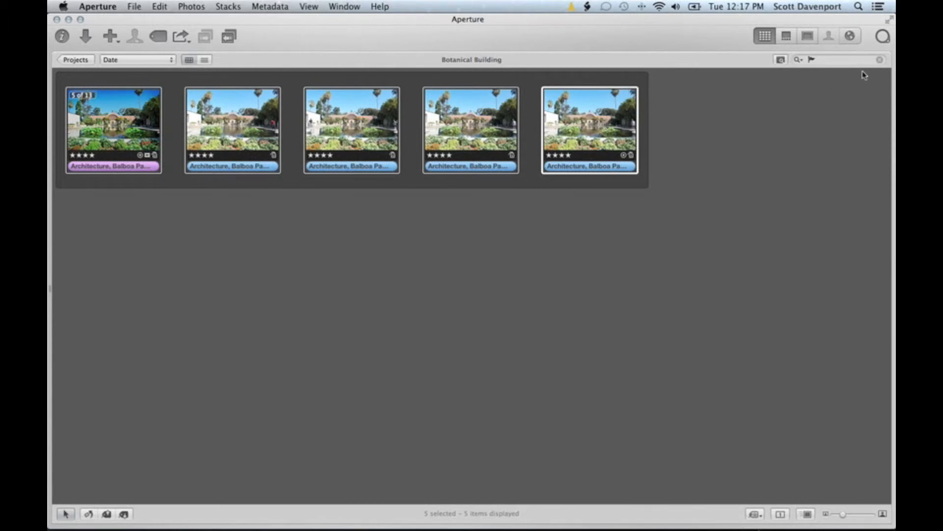
left_click(879, 60)
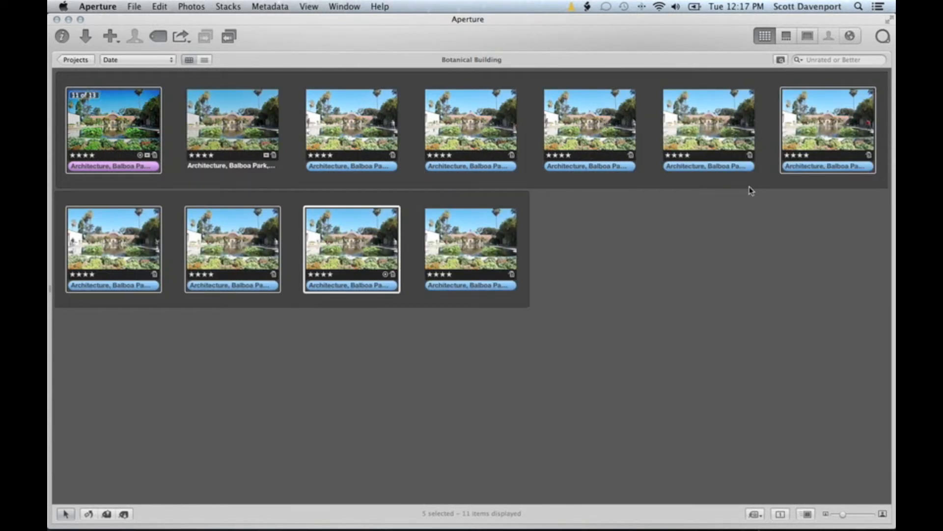